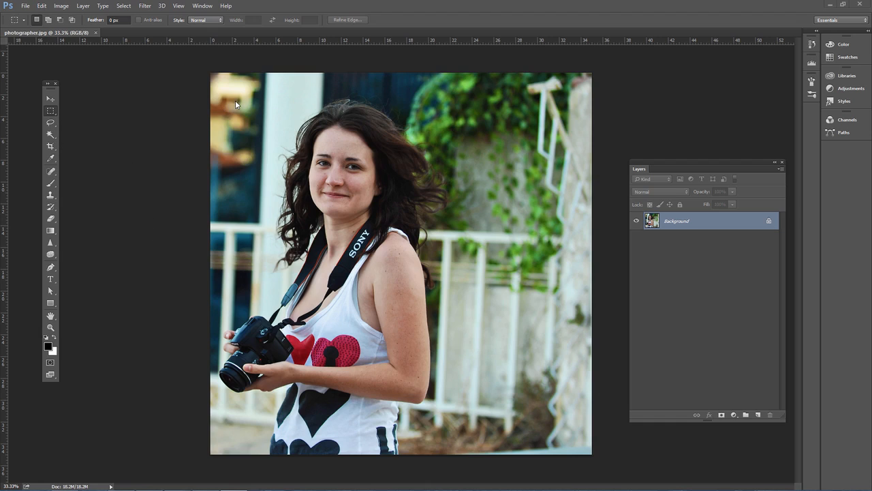
# Rotate the canvas by an arbitrary angle of 2.15° clockwise and undo the rotation
pyautogui.click(62, 6)
pyautogui.moveTo(97, 90)
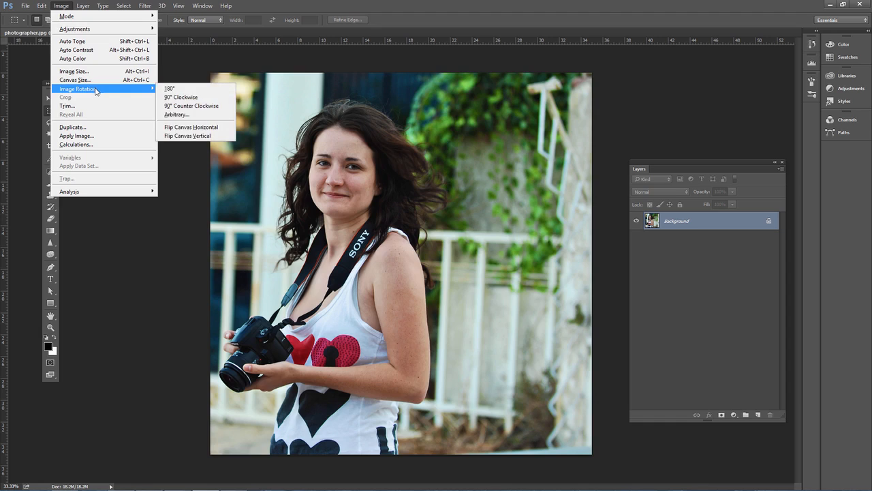
pyautogui.click(182, 117)
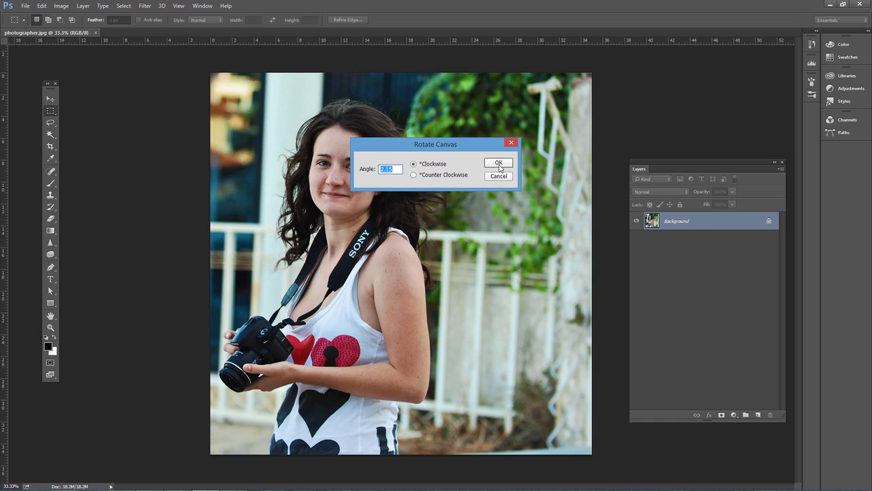
pyautogui.click(499, 165)
pyautogui.click(42, 6)
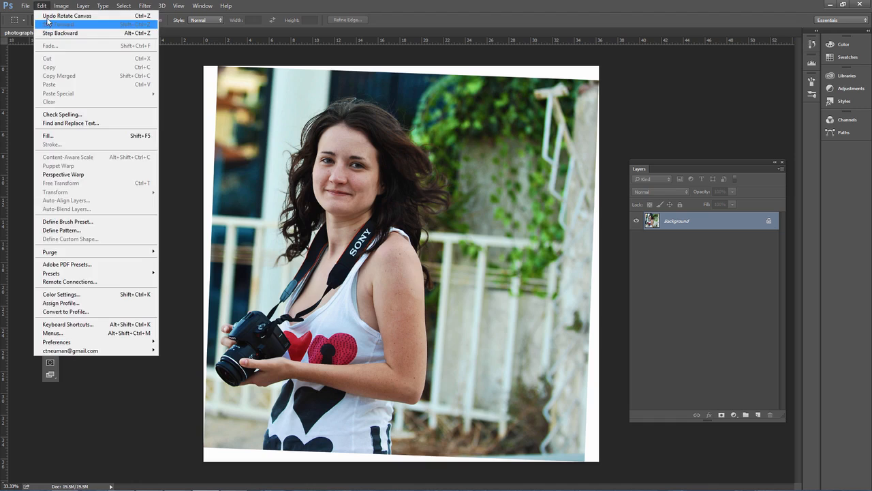
pyautogui.click(46, 17)
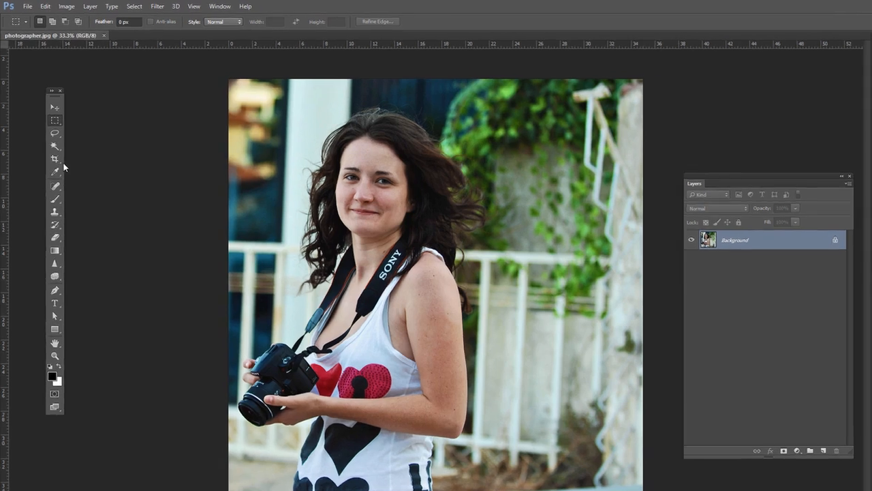
# Straighten the photo along the white railing's top rail with the Crop tool, apply the crop, and undo it
pyautogui.press('c')
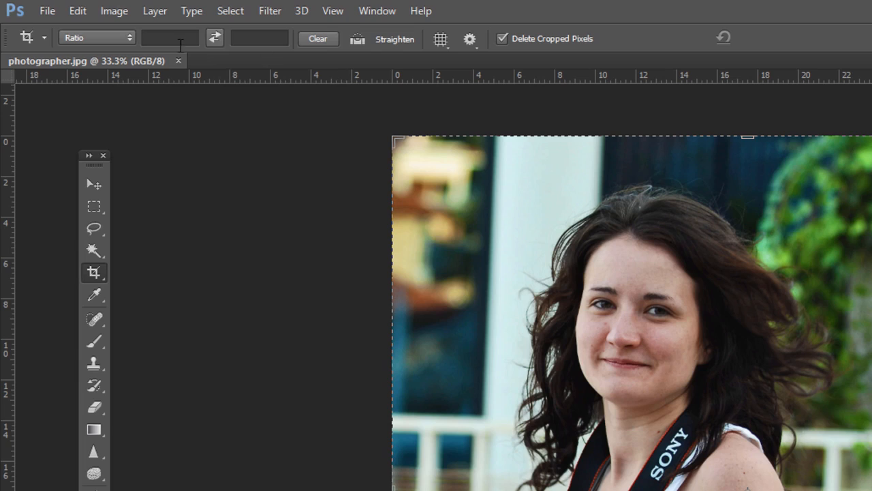
pyautogui.click(267, 34)
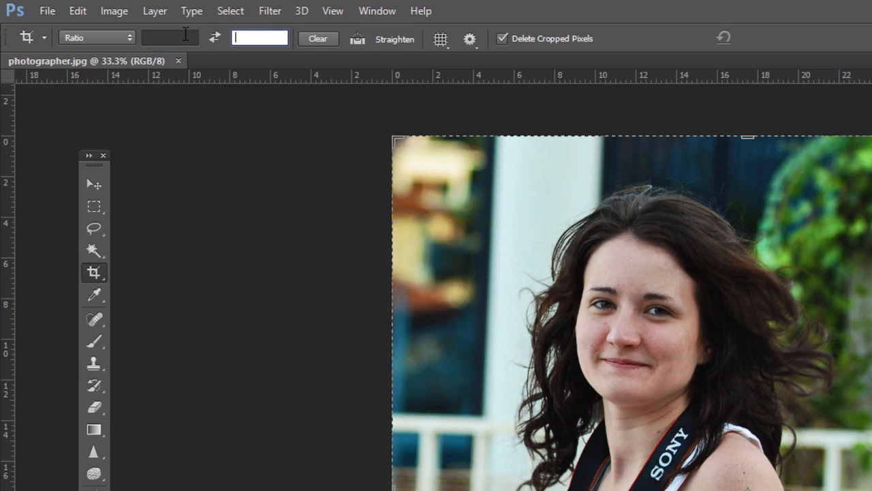
pyautogui.click(163, 34)
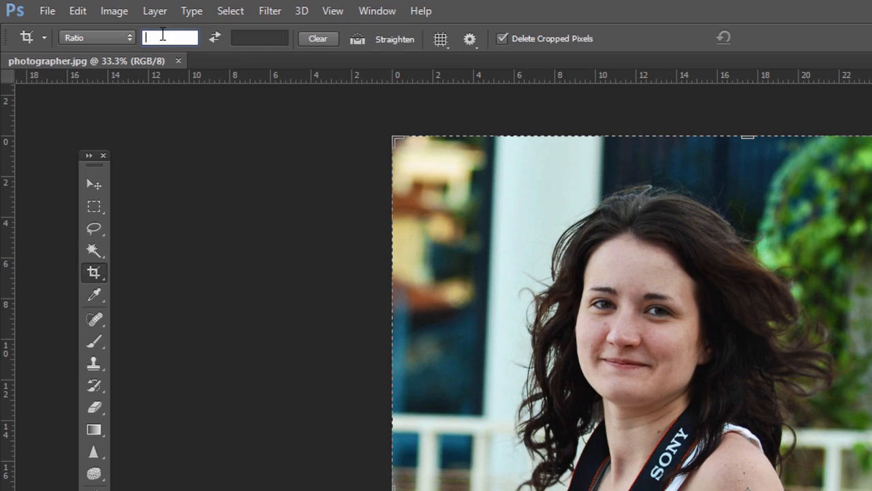
pyautogui.click(372, 42)
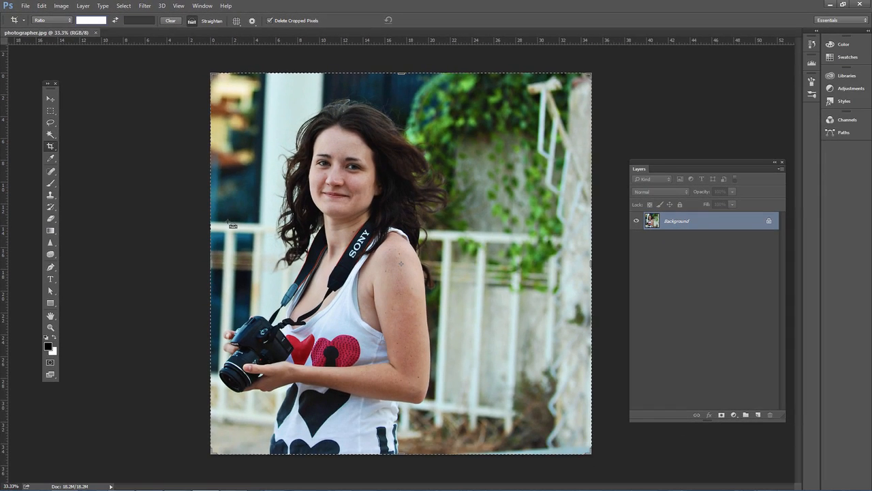
pyautogui.moveTo(260, 252); pyautogui.dragTo(585, 261)
pyautogui.moveTo(509, 229); pyautogui.dragTo(543, 236)
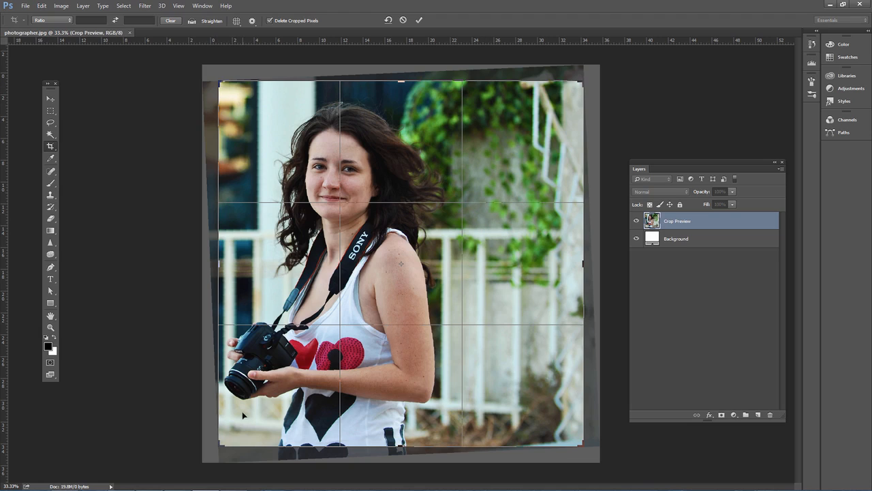
pyautogui.press('Return')
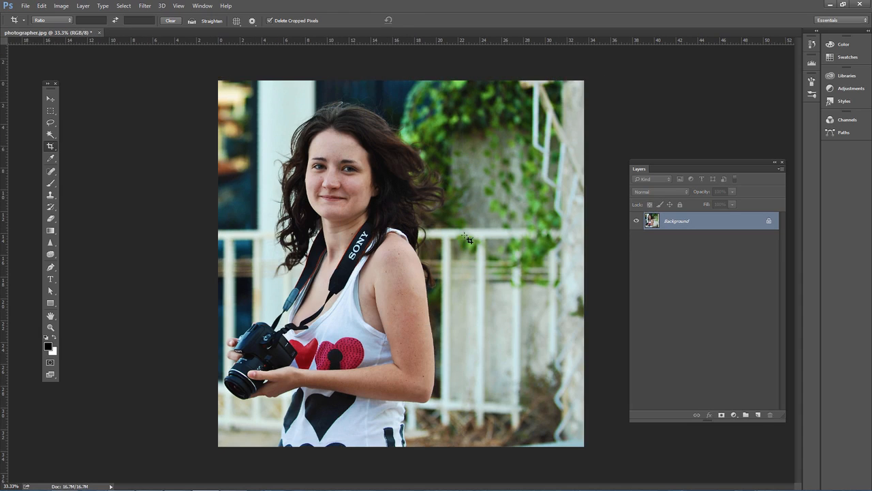
pyautogui.click(41, 5)
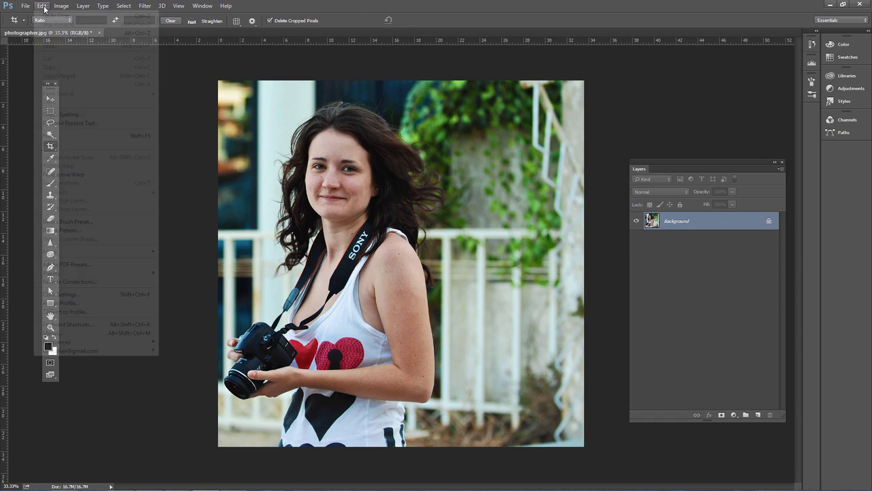
pyautogui.click(53, 16)
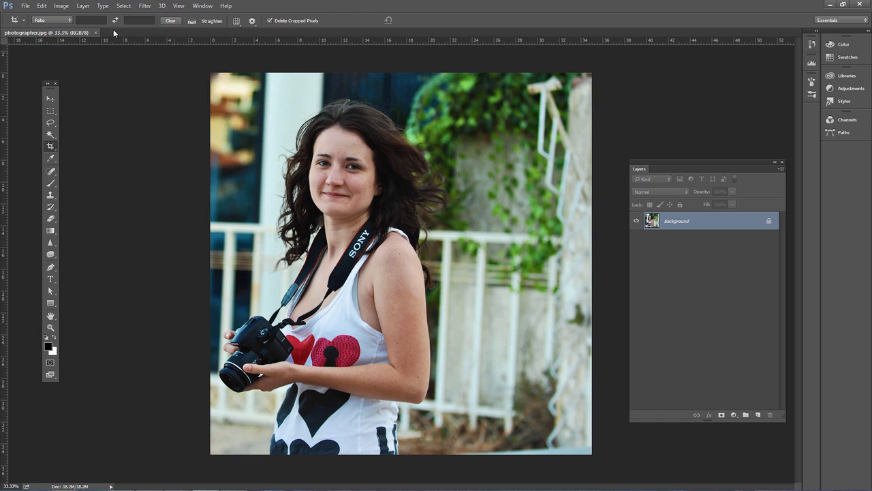
# Straighten the photo along the top rail and extend the crop to the full rotated canvas, including the blank edge wedges
pyautogui.click(192, 21)
pyautogui.moveTo(240, 225); pyautogui.dragTo(565, 237)
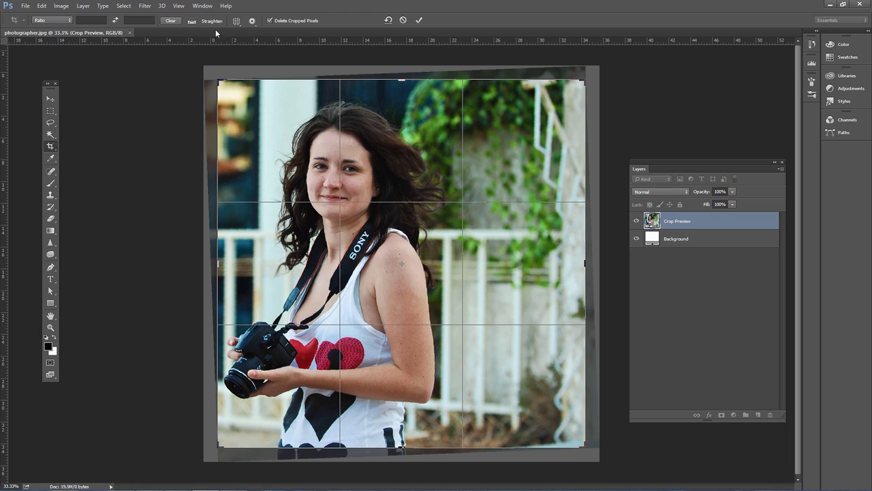
pyautogui.moveTo(220, 82); pyautogui.dragTo(212, 75)
pyautogui.moveTo(595, 449)
pyautogui.mouseDown()
pyautogui.moveTo(603, 458)
pyautogui.moveTo(587, 450)
pyautogui.mouseUp()
pyautogui.press('Return')
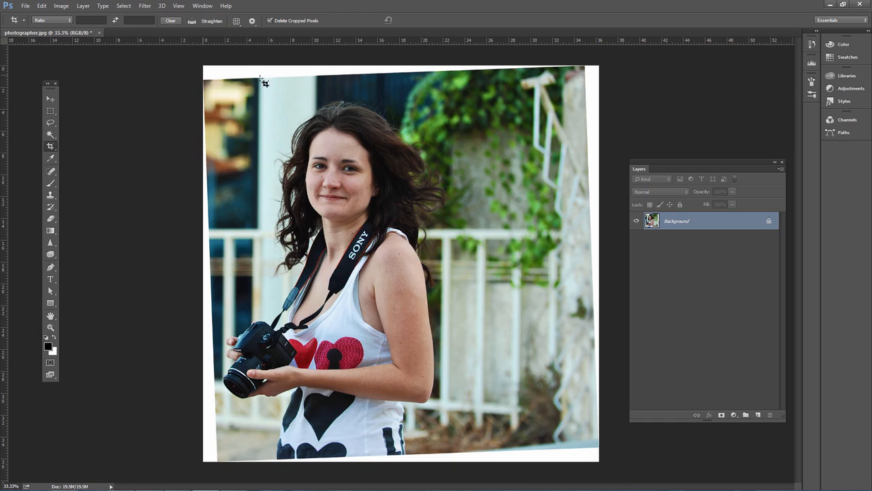
# Select a thin strip across the photo's upper edge covering the blank wedge with the Rectangular Marquee tool
pyautogui.click(51, 112)
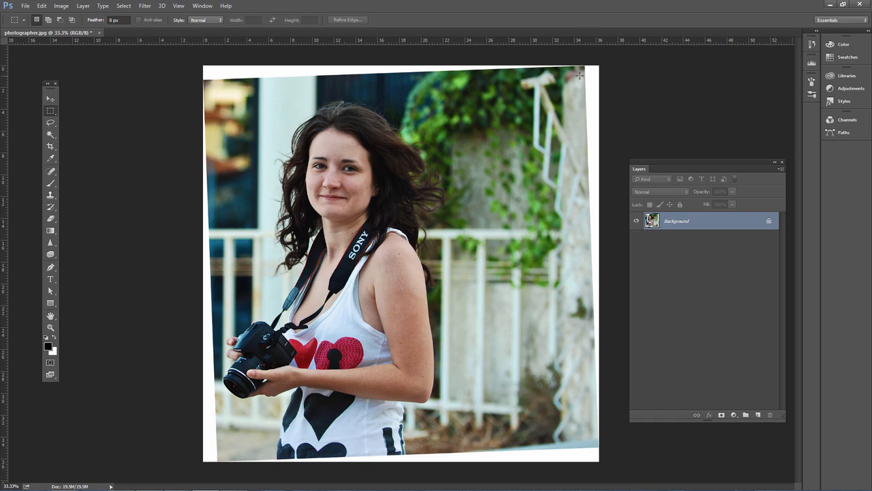
pyautogui.moveTo(583, 71); pyautogui.dragTo(250, 35)
pyautogui.click(586, 86)
pyautogui.moveTo(584, 83); pyautogui.dragTo(167, 19)
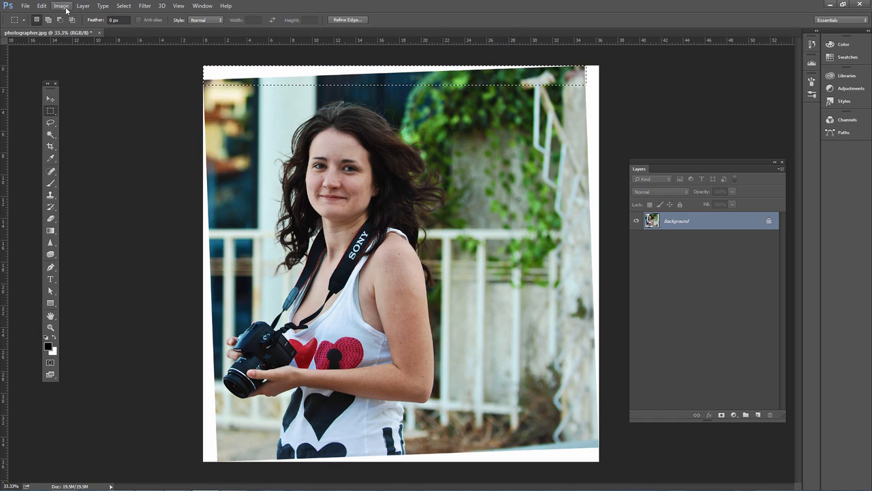
# Fill the selected upper strip using Content-Aware contents and deselect it
pyautogui.click(42, 5)
pyautogui.click(48, 135)
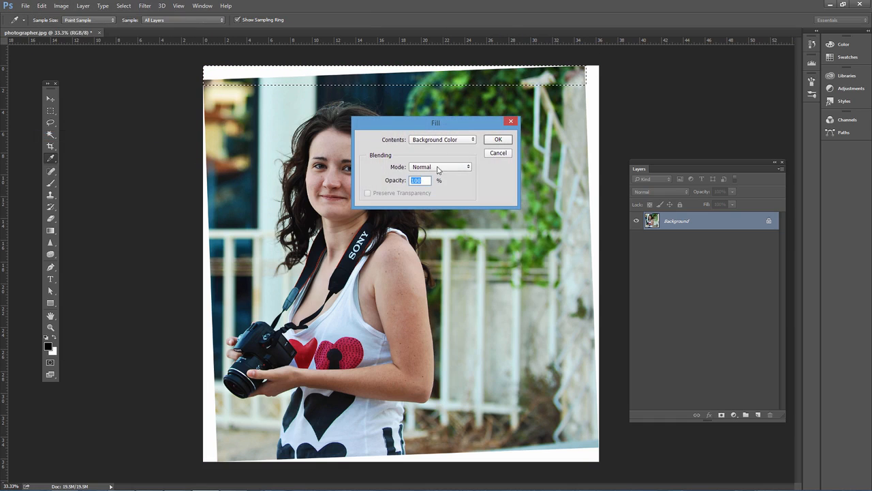
pyautogui.click(443, 140)
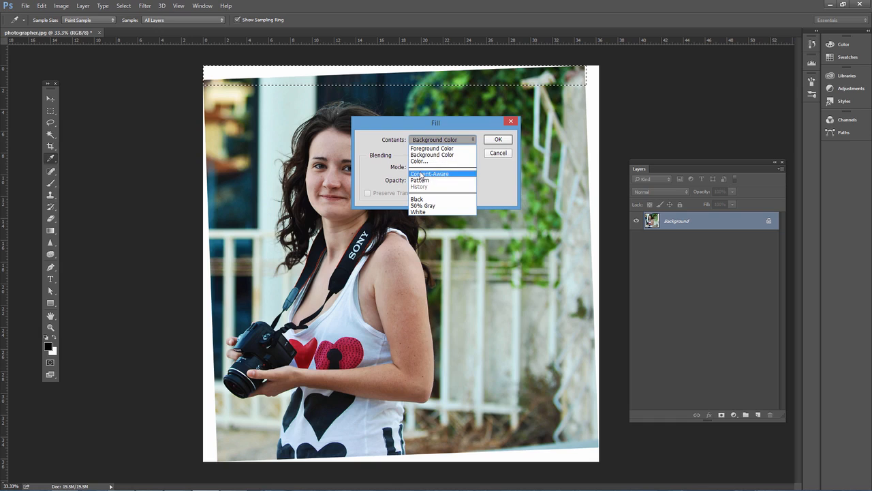
pyautogui.click(436, 165)
pyautogui.click(497, 139)
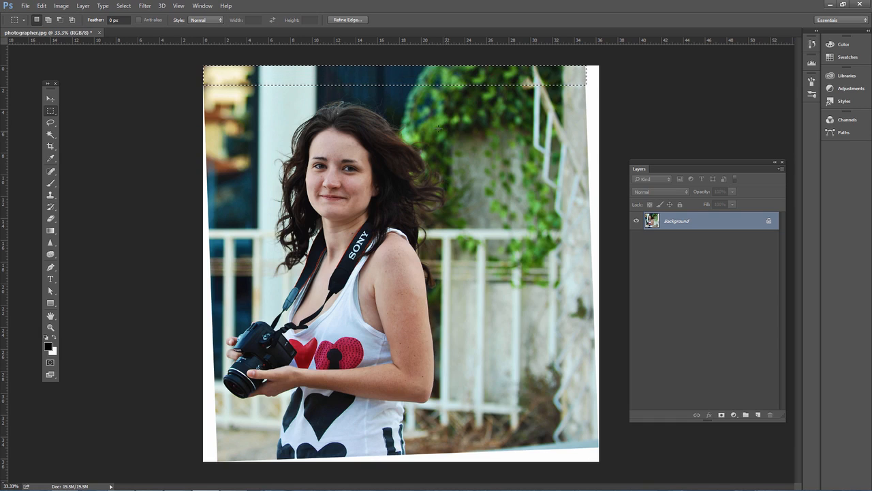
pyautogui.hotkey('ctrl', 'd')
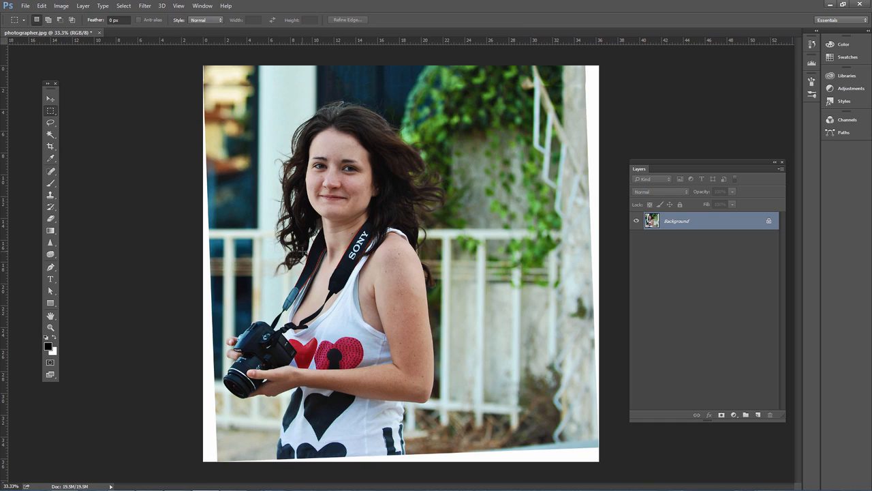
# Step backward through the history to undo the content-aware fill, the strip selection and the extended straightening crop
pyautogui.click(25, 6)
pyautogui.moveTo(41, 5)
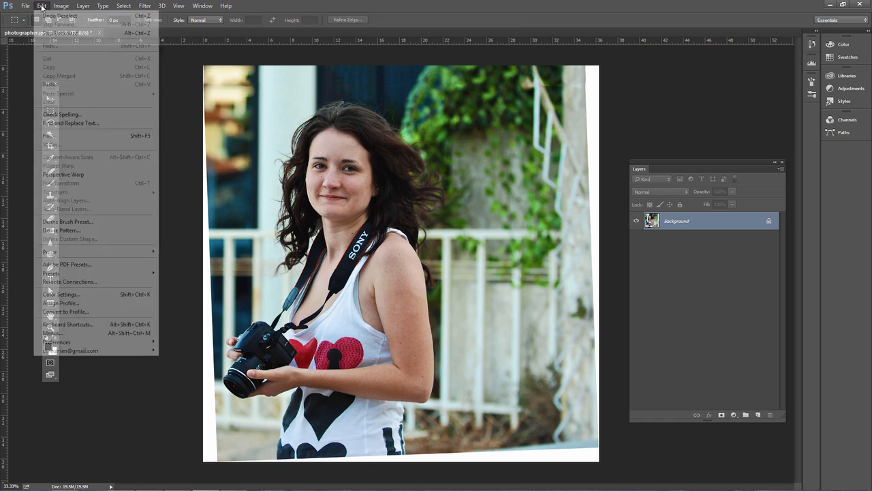
pyautogui.click(47, 34)
pyautogui.click(41, 5)
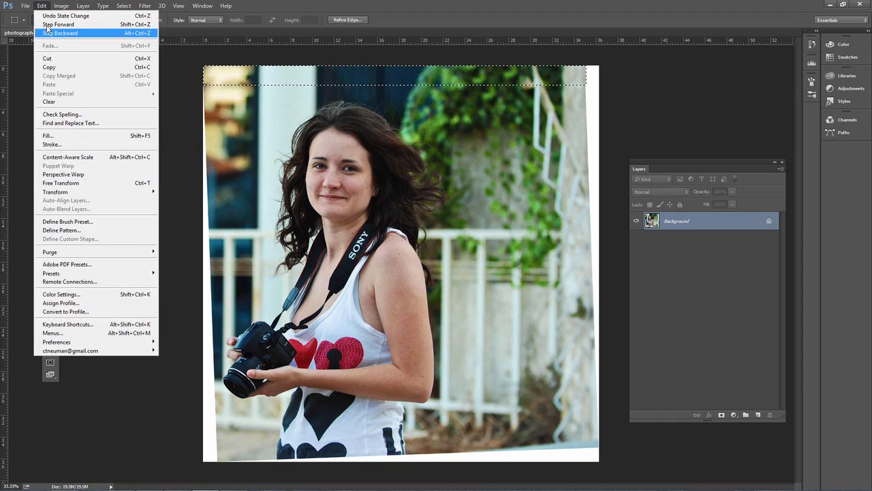
pyautogui.click(48, 34)
pyautogui.click(42, 5)
pyautogui.click(49, 33)
pyautogui.click(43, 6)
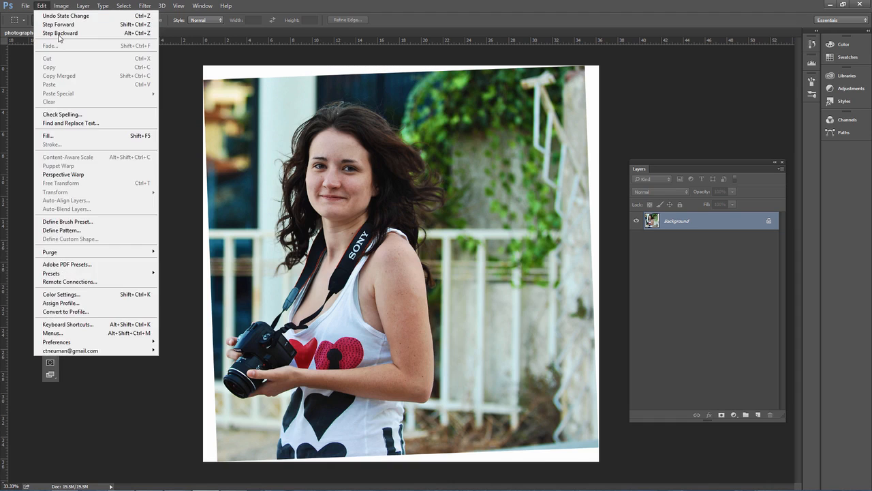
pyautogui.click(59, 34)
pyautogui.click(42, 5)
pyautogui.click(48, 33)
pyautogui.click(42, 5)
pyautogui.click(48, 34)
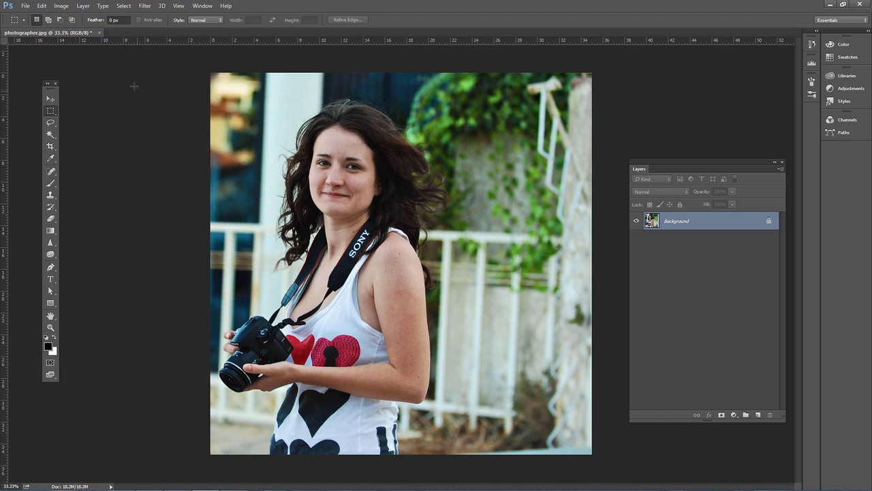
# Start a crop slightly inside the photo's edges and choose the Rule of Thirds overlay
pyautogui.click(52, 147)
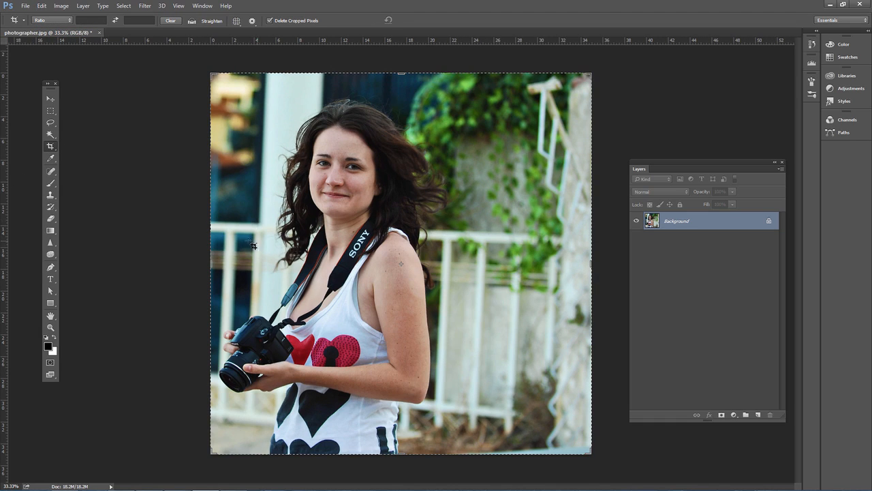
pyautogui.moveTo(213, 76); pyautogui.dragTo(216, 75)
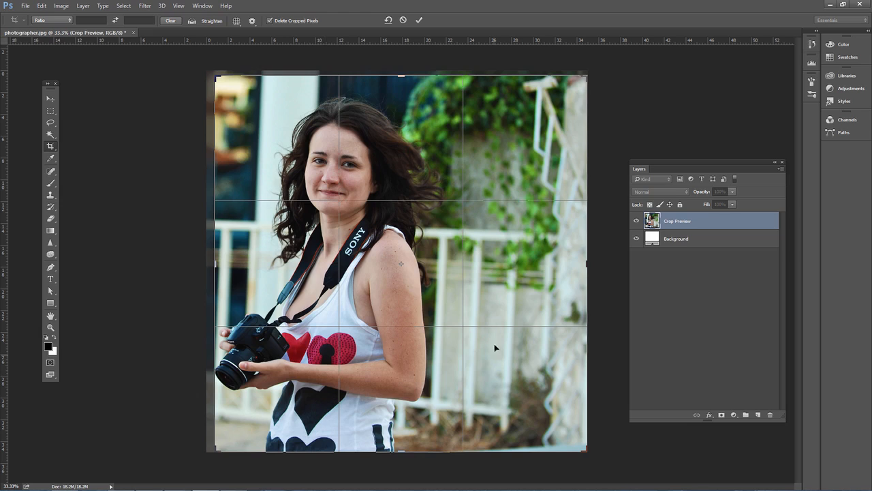
pyautogui.click(236, 21)
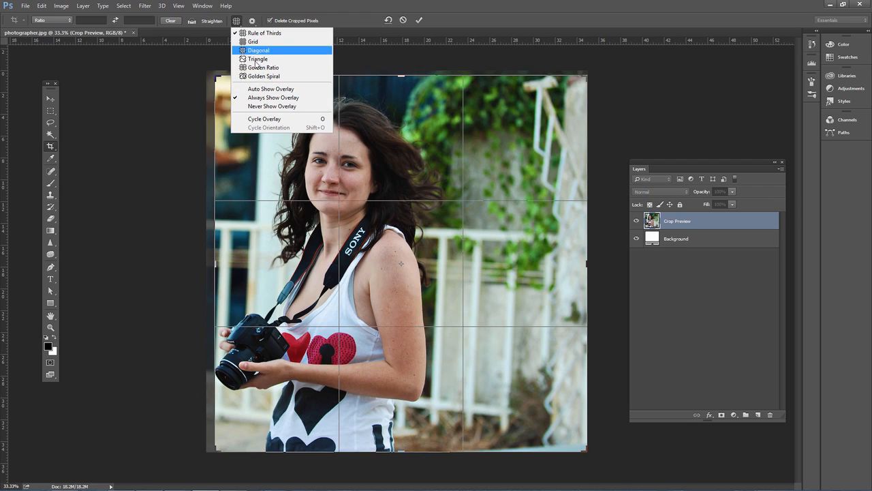
pyautogui.click(256, 34)
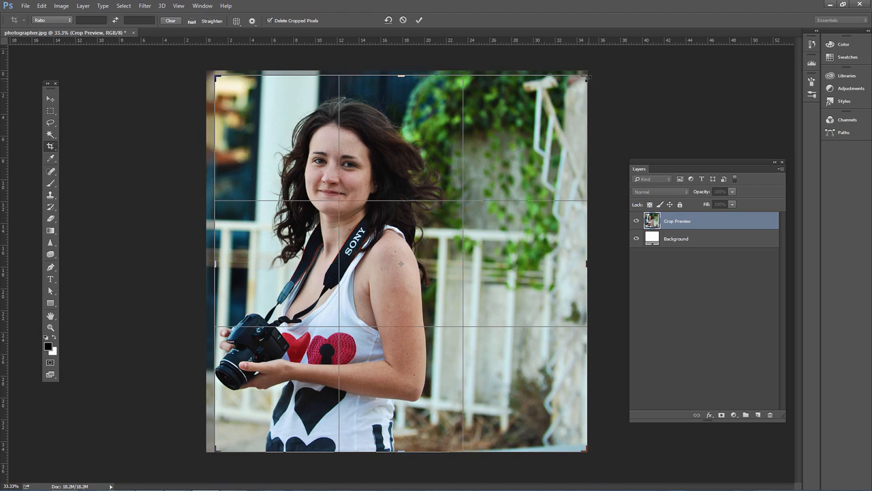
# Tighten the crop box from its corners, reposition the photo under the thirds grid, and apply the crop
pyautogui.moveTo(588, 77); pyautogui.dragTo(578, 84)
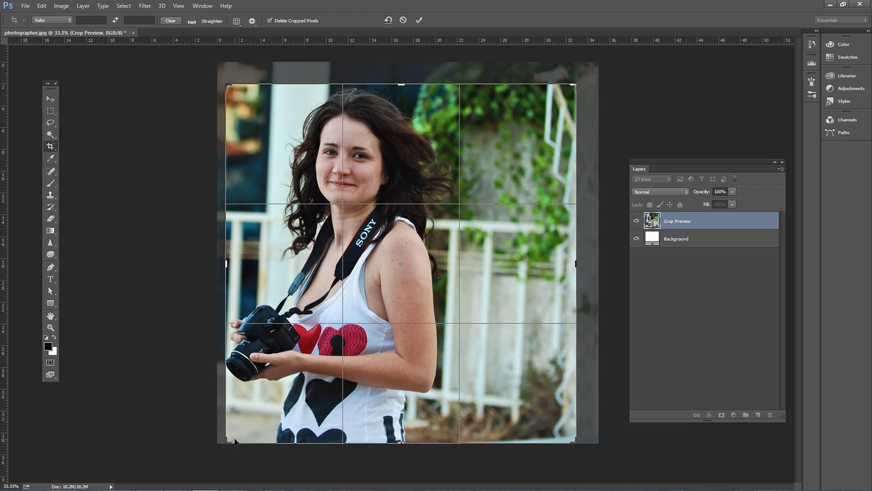
pyautogui.moveTo(227, 443); pyautogui.dragTo(226, 431)
pyautogui.moveTo(407, 102); pyautogui.dragTo(414, 76)
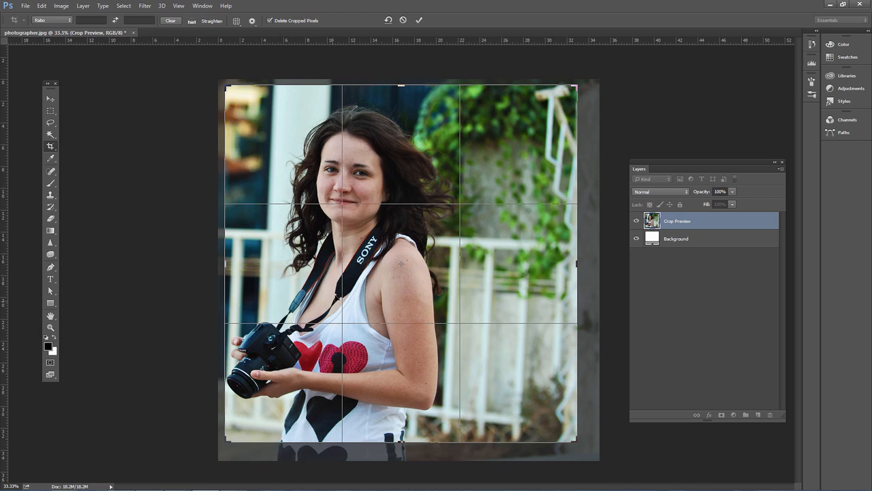
pyautogui.press('Return')
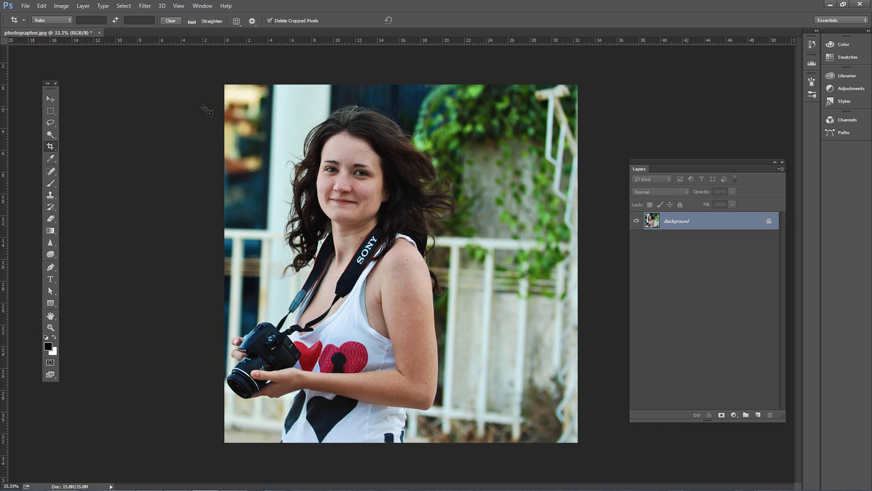
# Draw a Ruler tool line across the photo just above the railing's top rail, following its slope
pyautogui.click(50, 147)
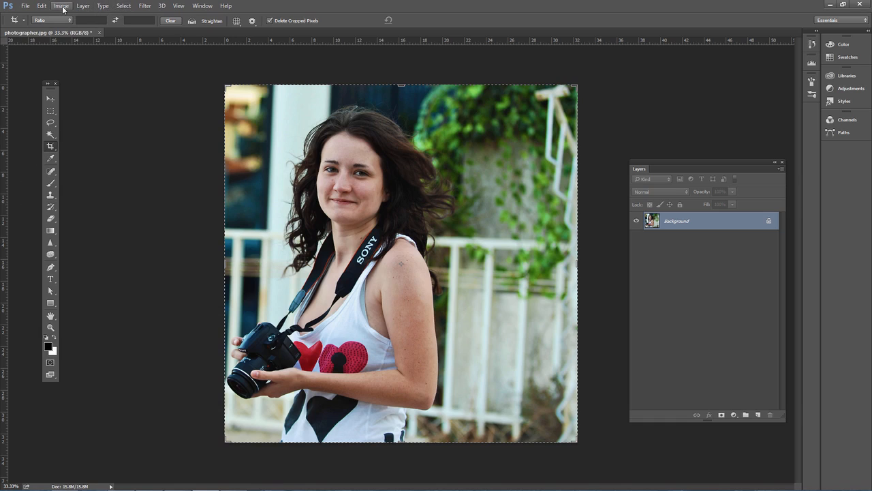
pyautogui.click(51, 161)
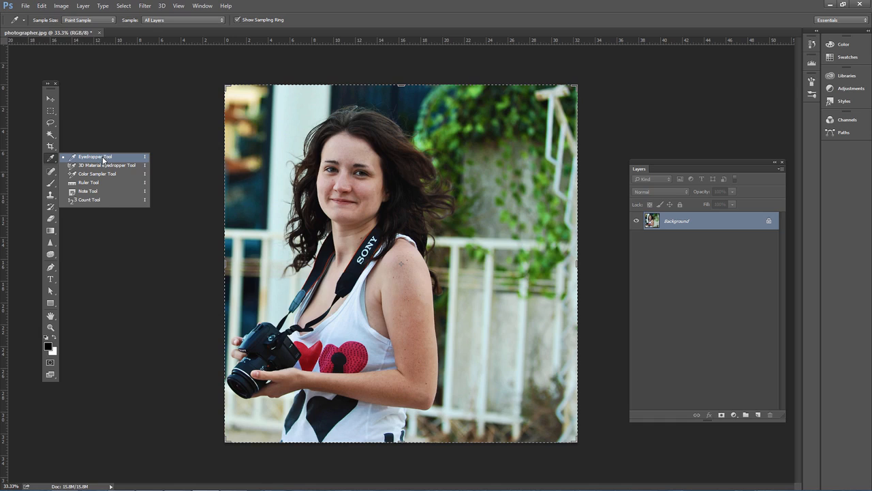
pyautogui.click(89, 183)
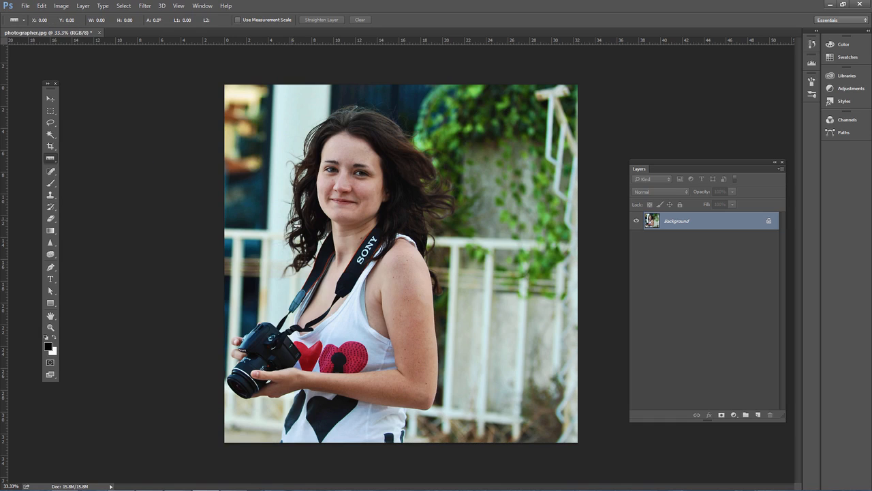
pyautogui.moveTo(241, 224)
pyautogui.mouseDown()
pyautogui.moveTo(555, 240)
pyautogui.moveTo(545, 237)
pyautogui.mouseUp()
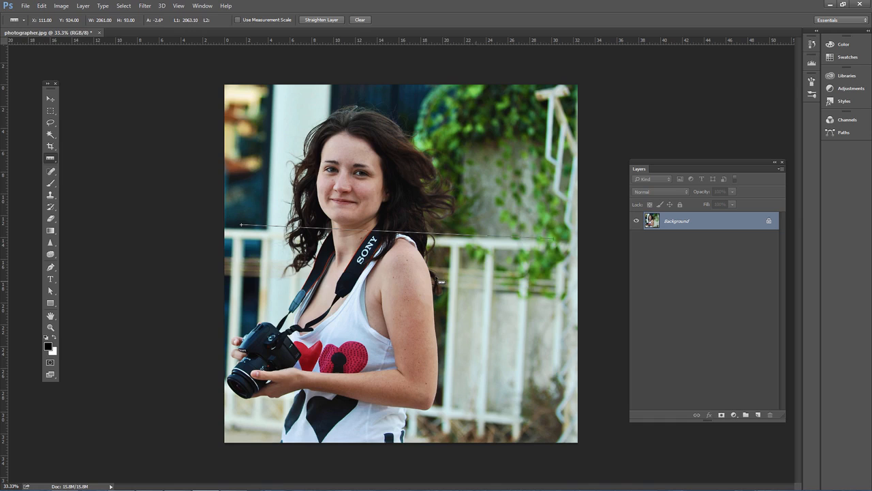
# Rotate the canvas 2.58° counterclockwise to match the Ruler line's angle, and undo the rotation
pyautogui.click(45, 7)
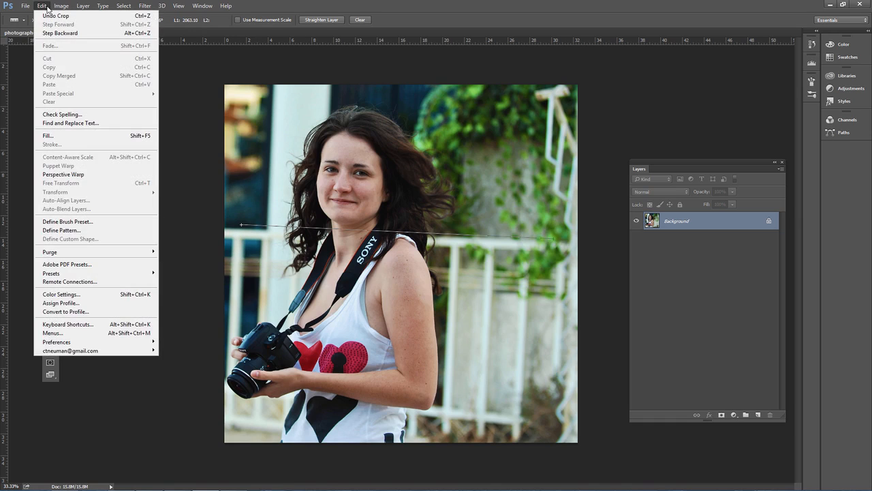
pyautogui.moveTo(61, 7)
pyautogui.moveTo(102, 89)
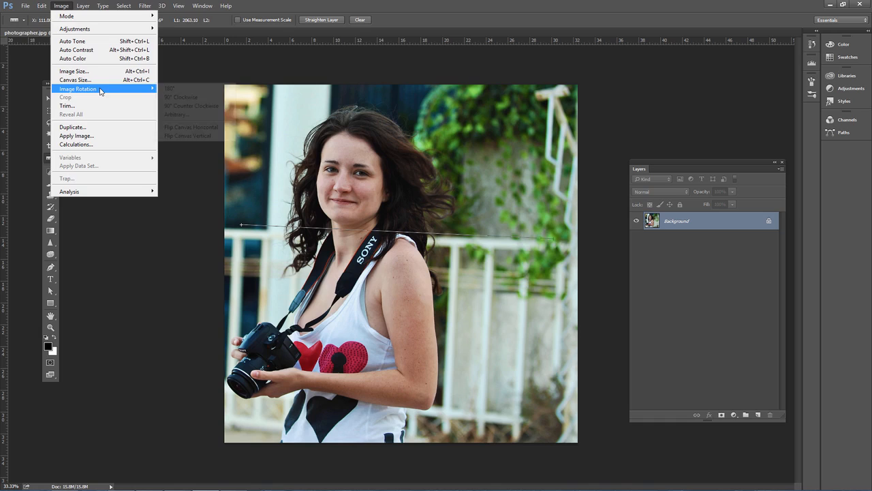
pyautogui.click(184, 117)
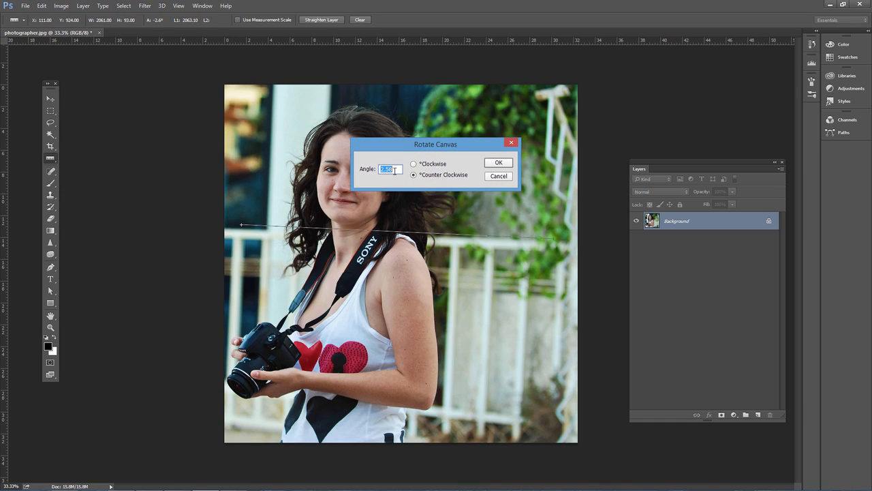
pyautogui.click(498, 164)
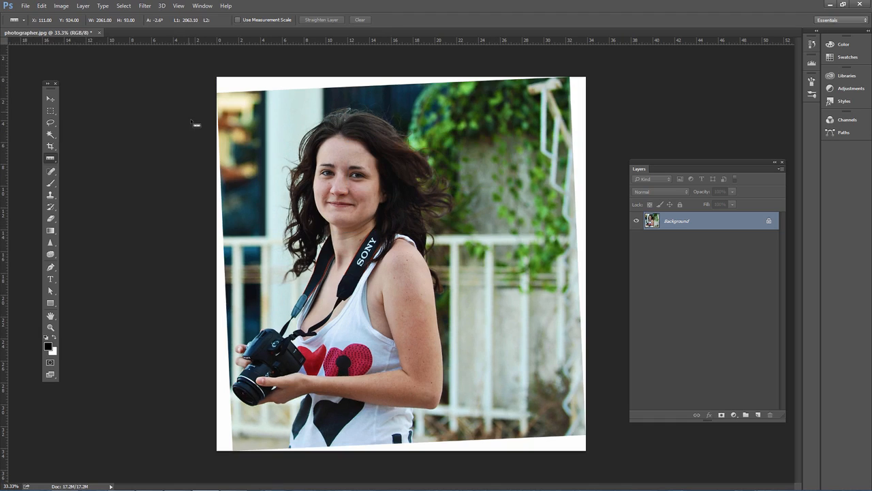
pyautogui.click(42, 6)
pyautogui.click(49, 15)
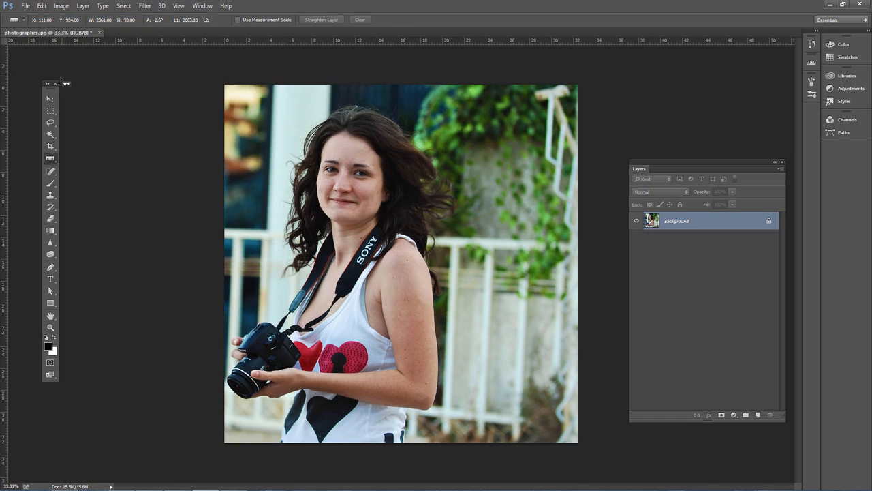
# Open the Camera Raw Filter on the photo and bring up the manual Lens Corrections settings
pyautogui.click(51, 146)
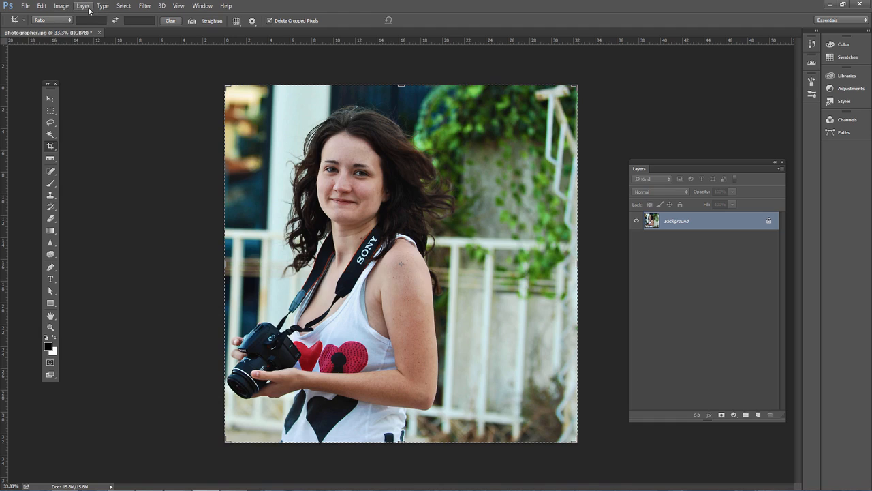
pyautogui.click(147, 6)
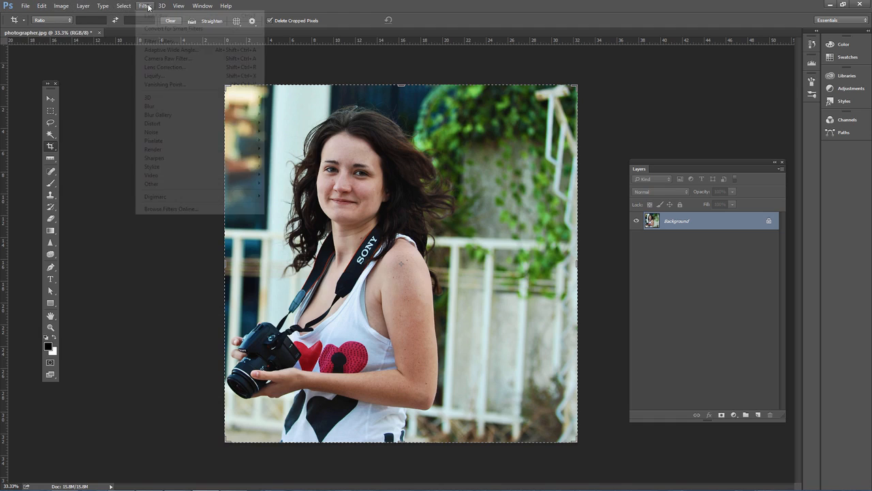
pyautogui.click(180, 60)
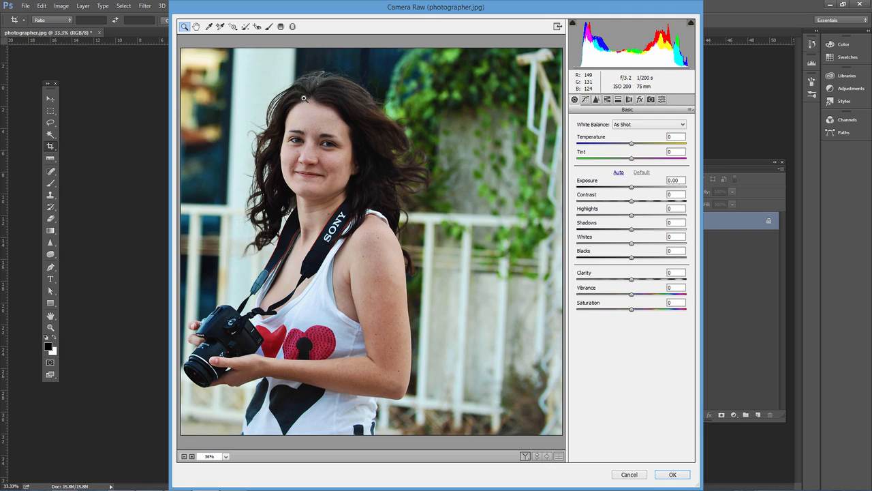
pyautogui.click(629, 100)
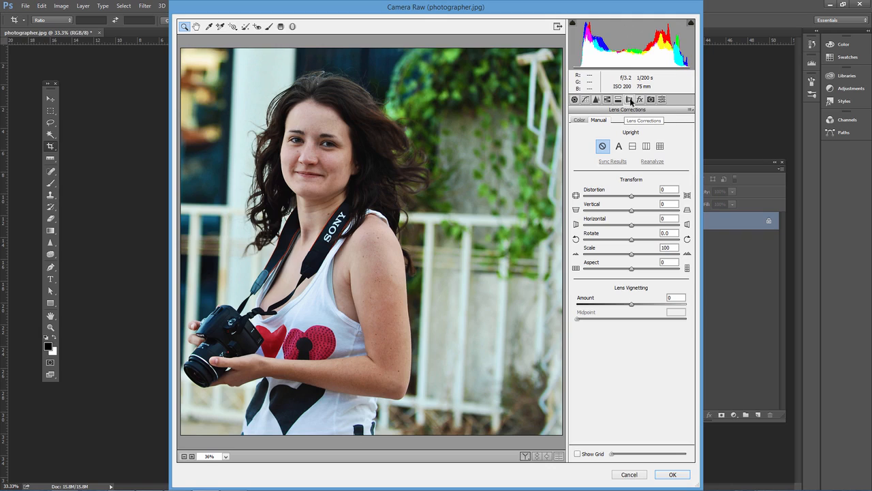
pyautogui.click(580, 121)
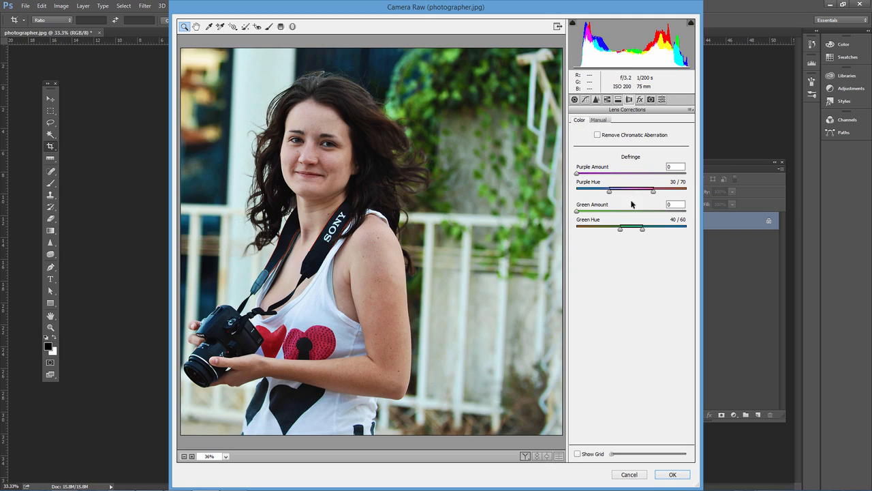
pyautogui.click(599, 120)
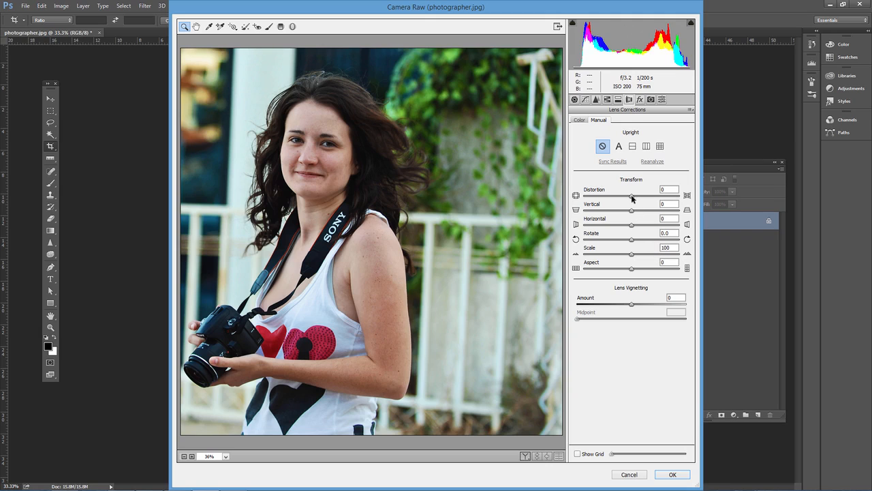
# Try a slightly smaller Scale and an Aspect of +25 in the manual transform, resetting Scale to 100 and Aspect to its default
pyautogui.moveTo(633, 198)
pyautogui.mouseDown()
pyautogui.moveTo(624, 197)
pyautogui.moveTo(644, 198)
pyautogui.moveTo(631, 197)
pyautogui.mouseUp()
pyautogui.moveTo(631, 256); pyautogui.dragTo(628, 256)
pyautogui.doubleClick(668, 265)
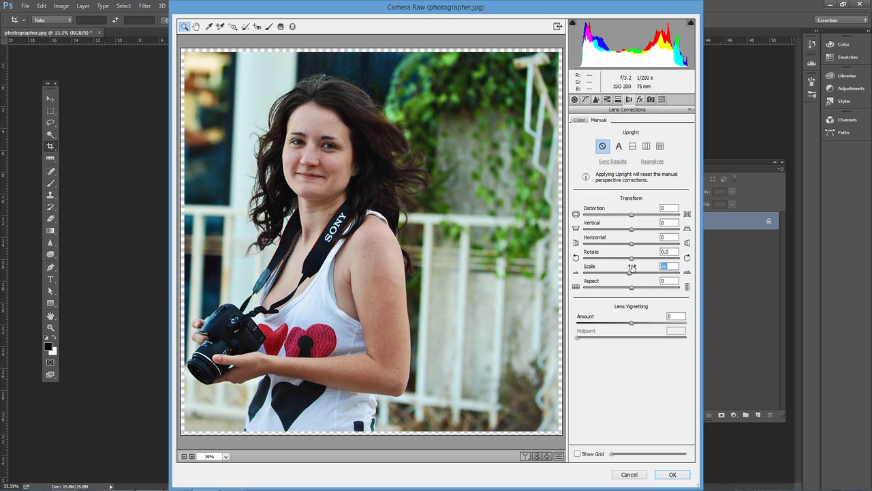
pyautogui.write('100')
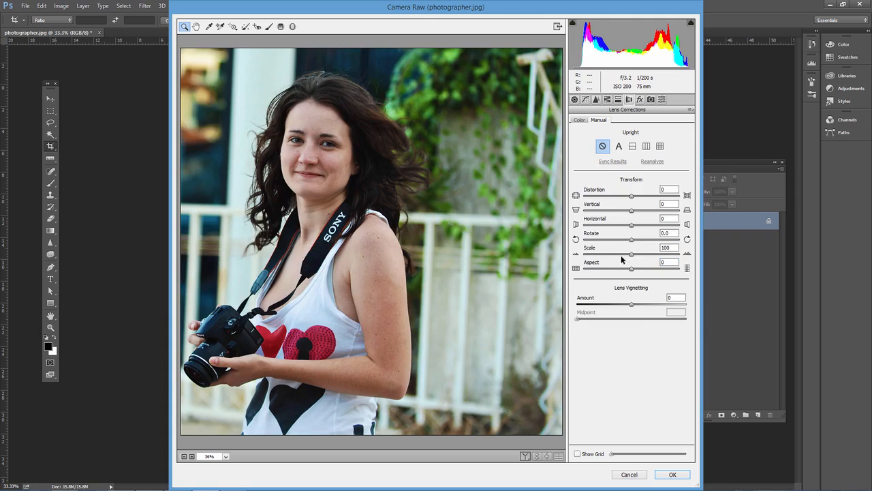
pyautogui.moveTo(635, 270)
pyautogui.mouseDown()
pyautogui.moveTo(623, 273)
pyautogui.moveTo(644, 277)
pyautogui.mouseUp()
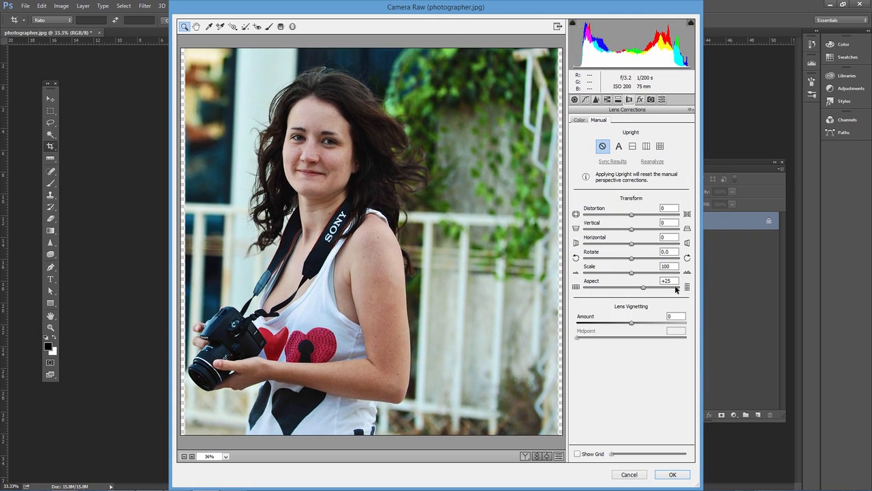
pyautogui.doubleClick(624, 279)
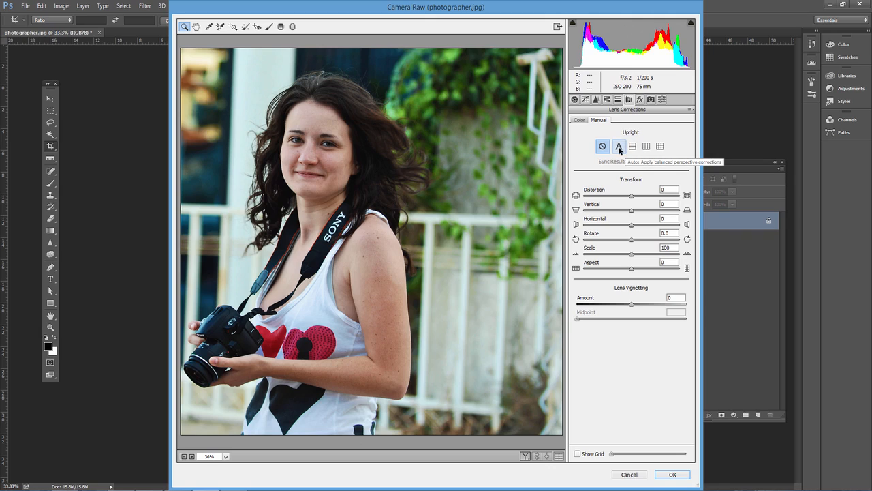
# Apply the Auto Upright perspective correction, checking it against the grid overlay, and commit the filter
pyautogui.click(619, 149)
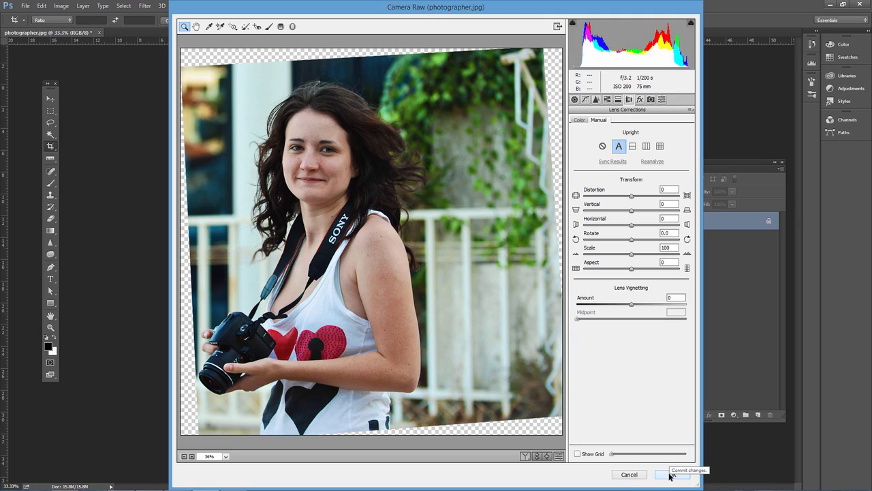
pyautogui.click(584, 456)
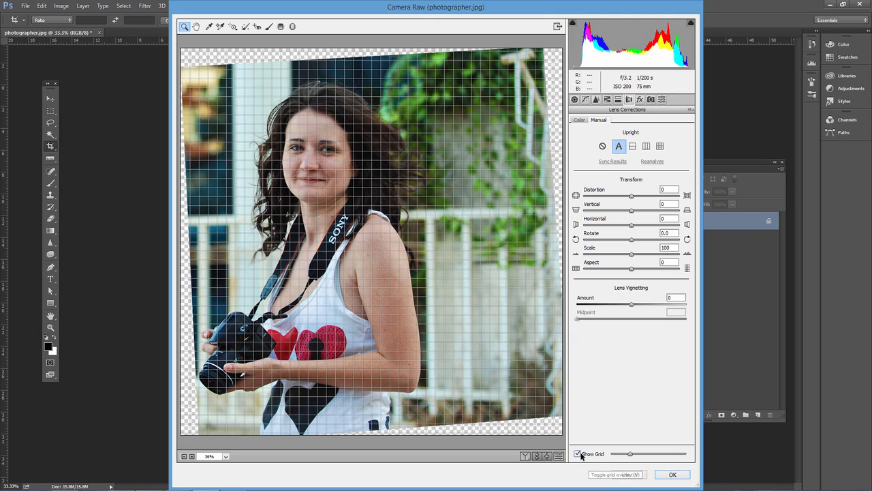
pyautogui.click(577, 454)
pyautogui.click(673, 473)
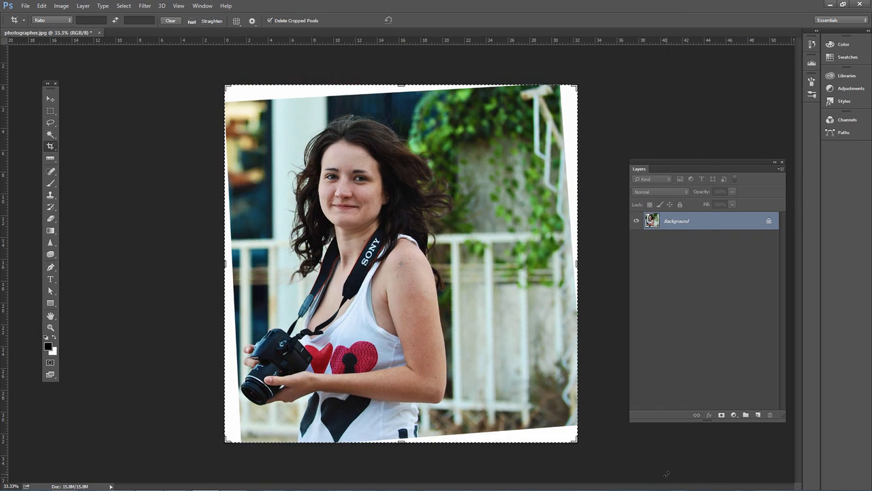
# Crop the photo to a box just inside the white edges left by the correction
pyautogui.moveTo(240, 108); pyautogui.dragTo(554, 419)
pyautogui.press('Return')
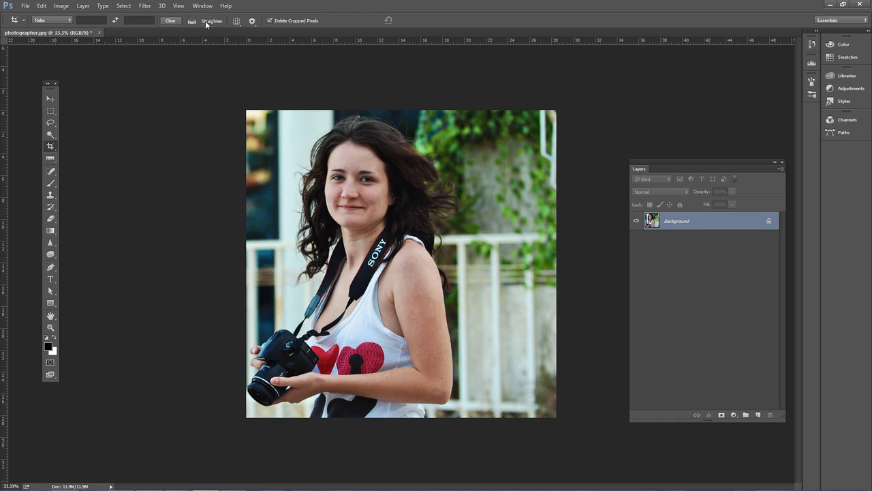
# Straighten the photo with the Crop tool's Straighten option, drawing the line across the image along the railing's top rail
pyautogui.click(52, 146)
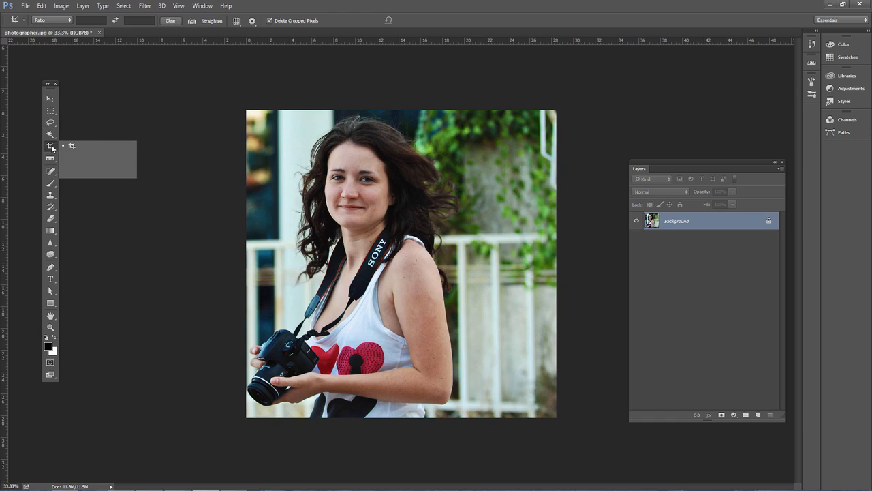
pyautogui.click(72, 145)
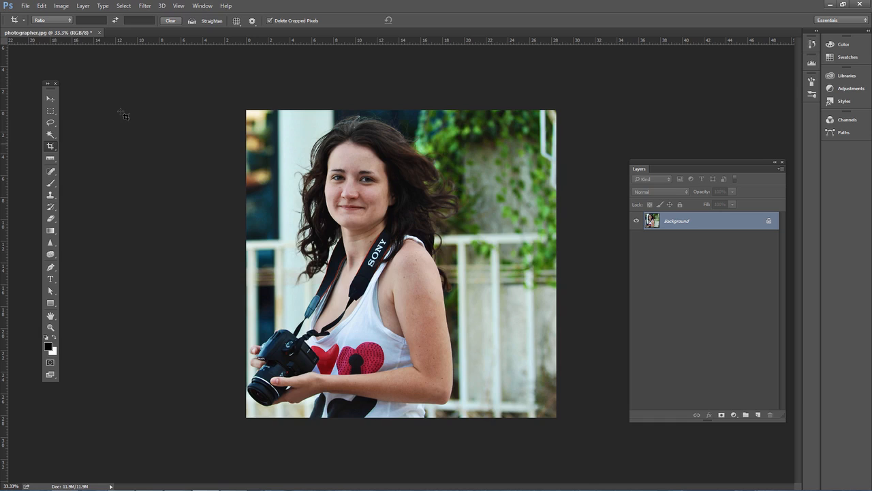
pyautogui.click(204, 23)
pyautogui.moveTo(270, 242); pyautogui.dragTo(566, 219)
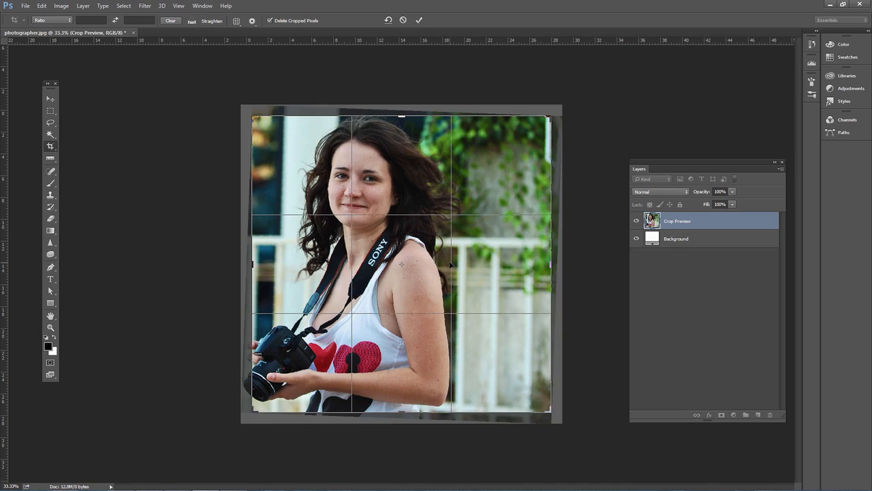